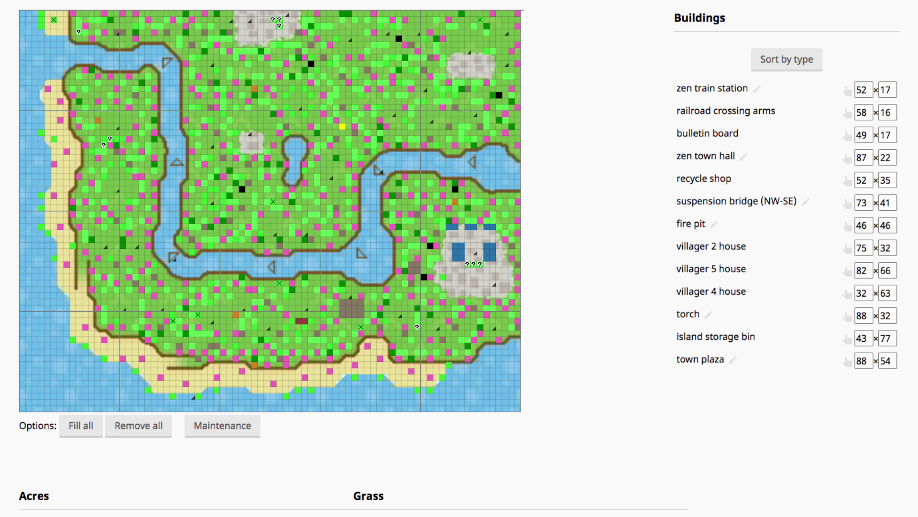
Examine the Acres map and browse the replacement acres available for the southern river acre.
scroll(774, 201, down, 1)
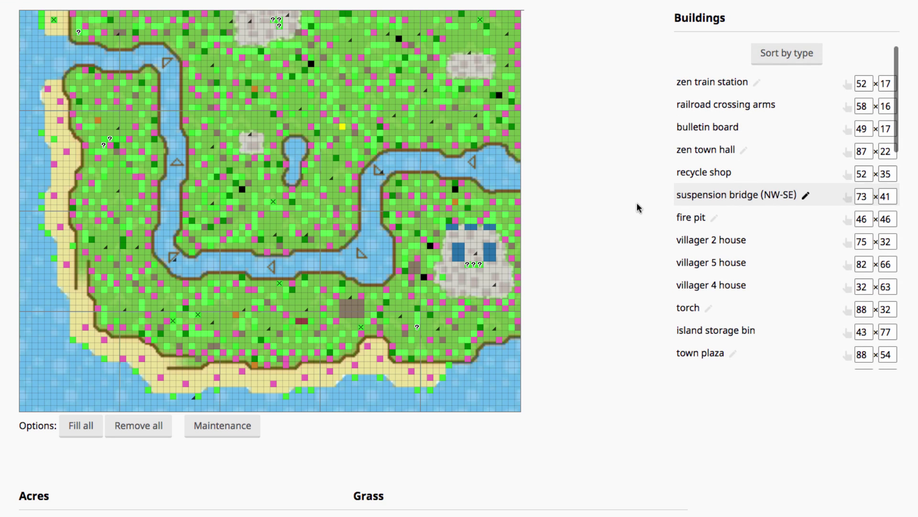
scroll(627, 212, down, 7)
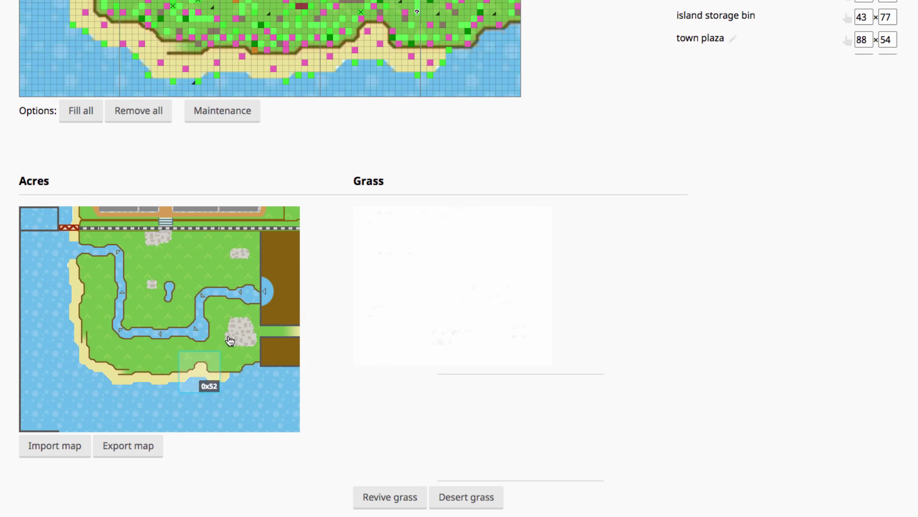
click(165, 345)
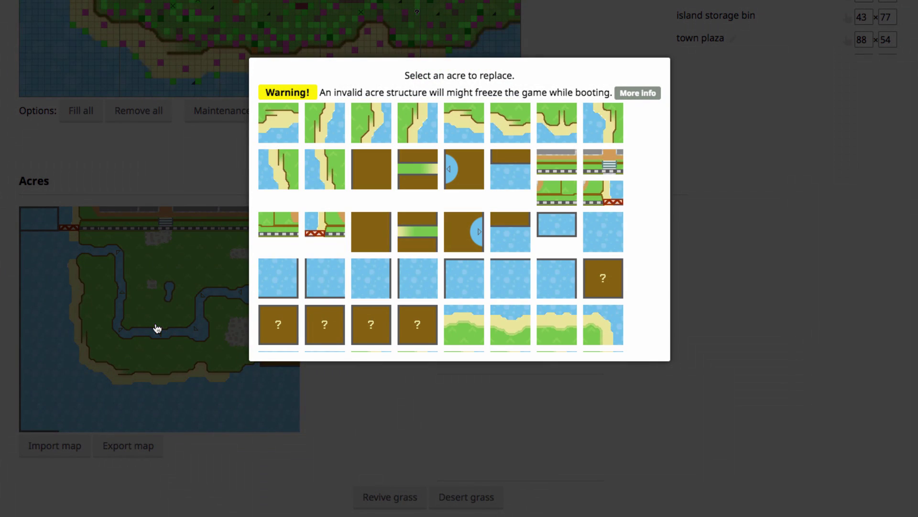
scroll(553, 223, down, 5)
scroll(552, 223, up, 15)
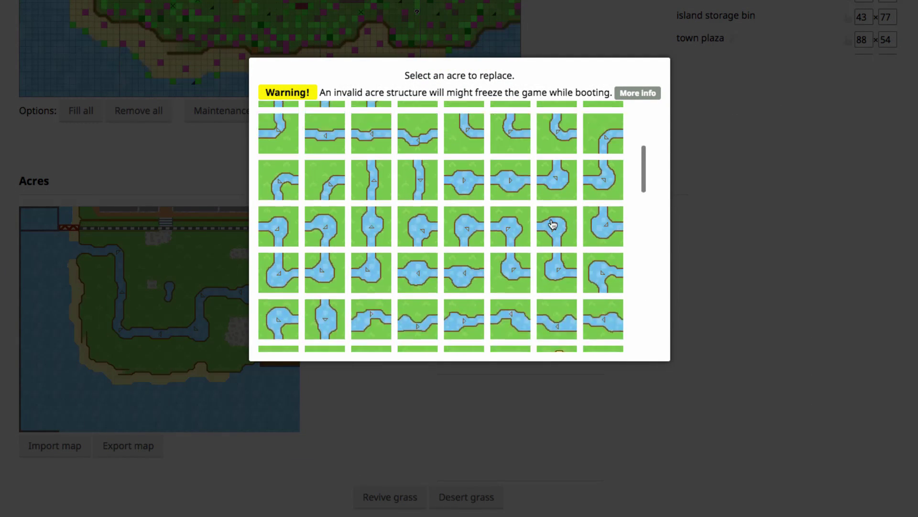
scroll(532, 225, down, 10)
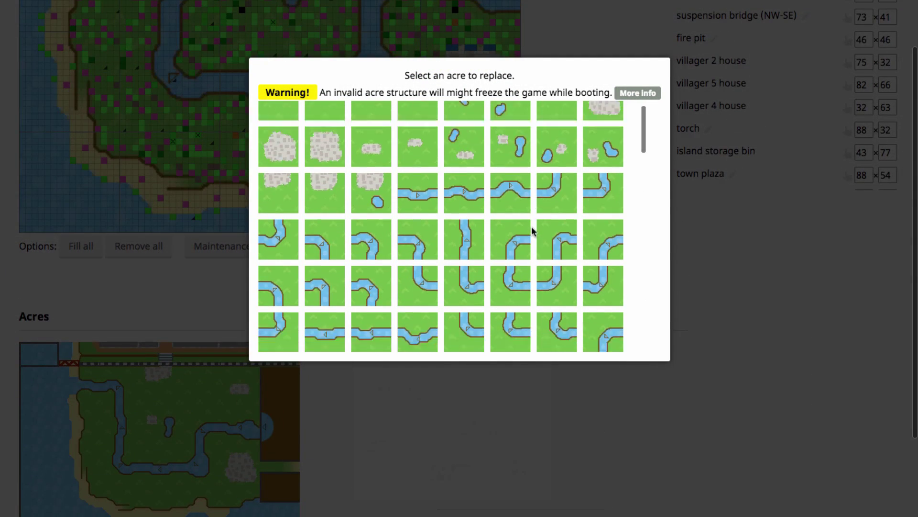
scroll(532, 227, down, 5)
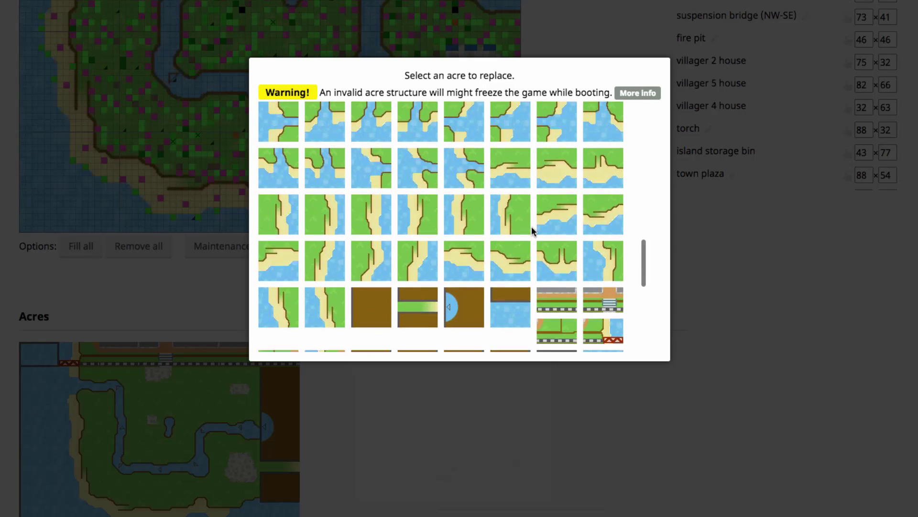
scroll(532, 226, up, 10)
scroll(528, 224, up, 2)
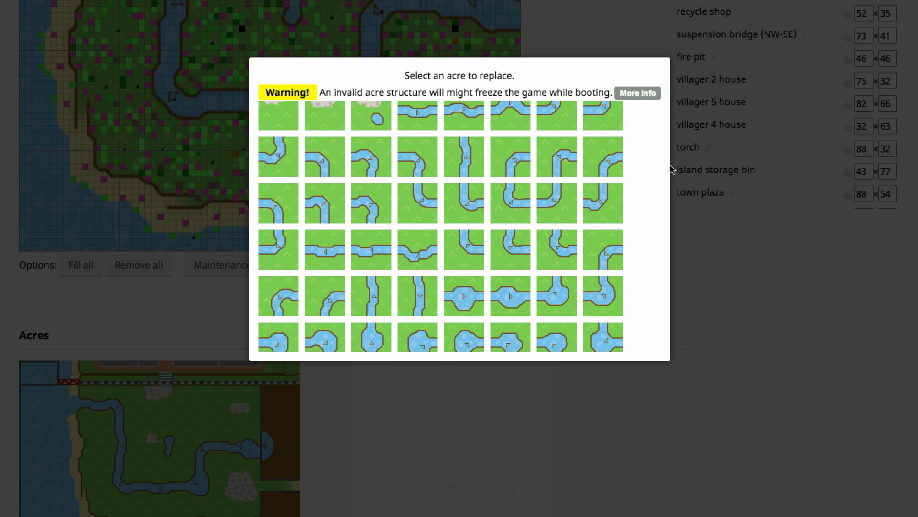
scroll(822, 369, down, 3)
click(525, 407)
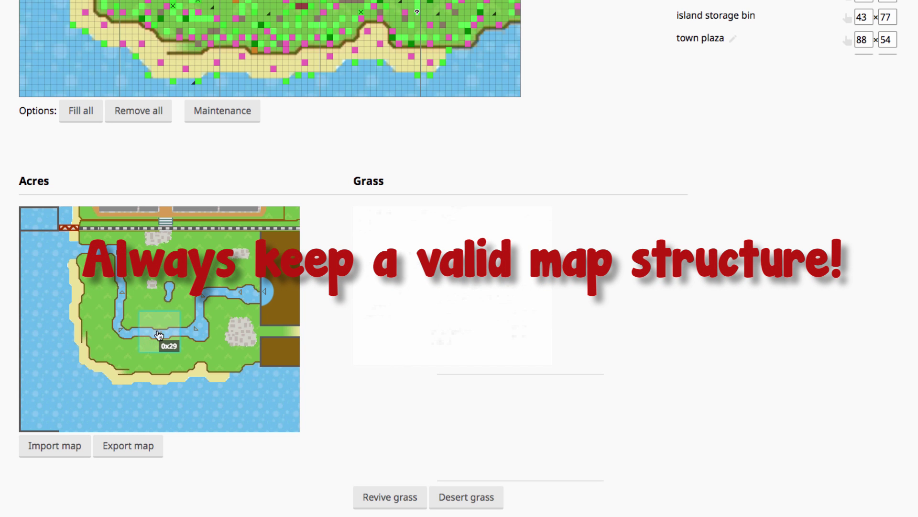
Try replacing the river bend acre east of the pond with the plain grass acre 0x02.
click(200, 300)
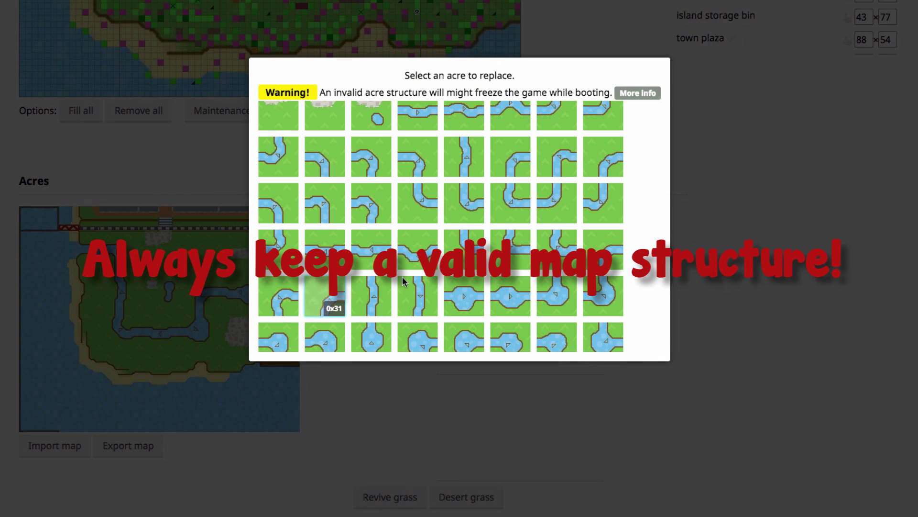
scroll(332, 307, up, 3)
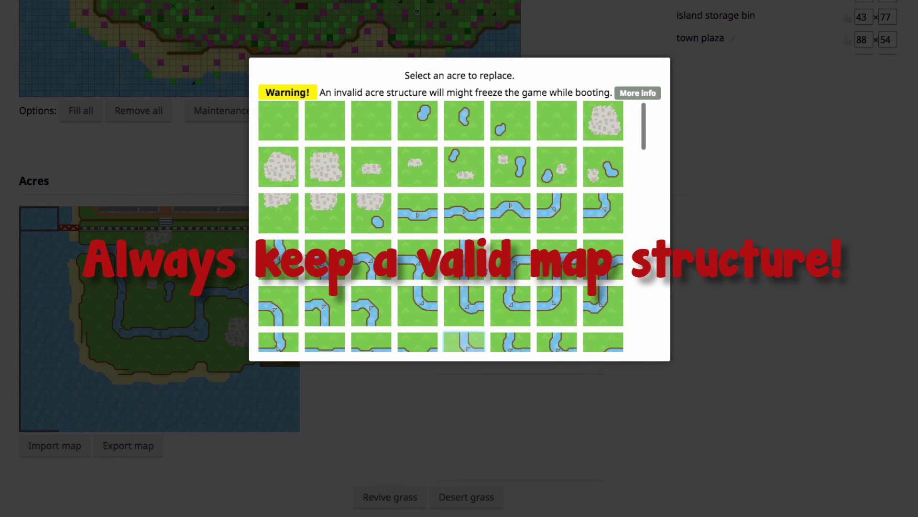
click(363, 132)
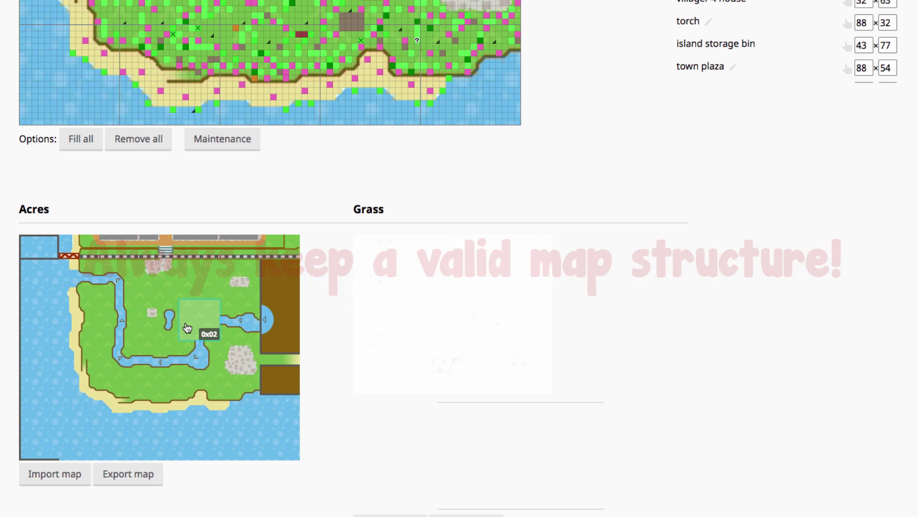
Examine the west beach acres on the Acres map and browse the beach, cliff and border options for the east border acre.
scroll(329, 354, down, 1)
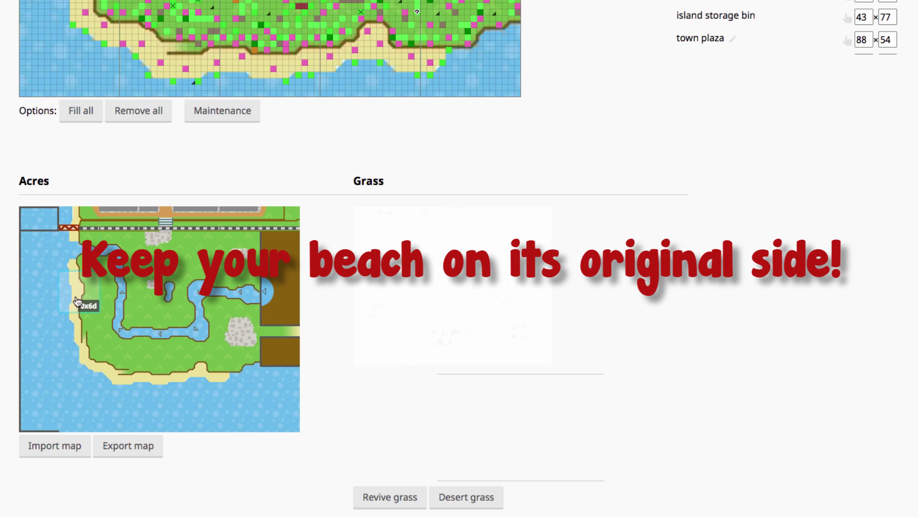
click(85, 330)
click(67, 260)
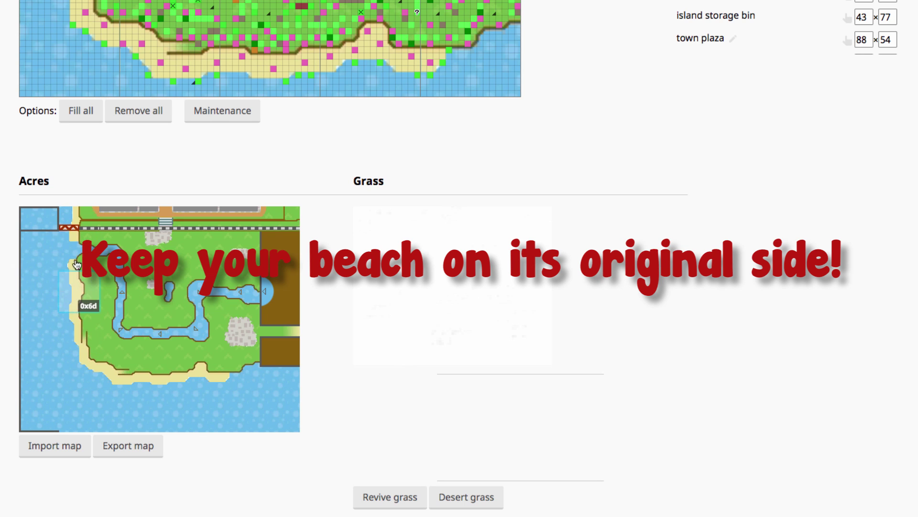
click(283, 333)
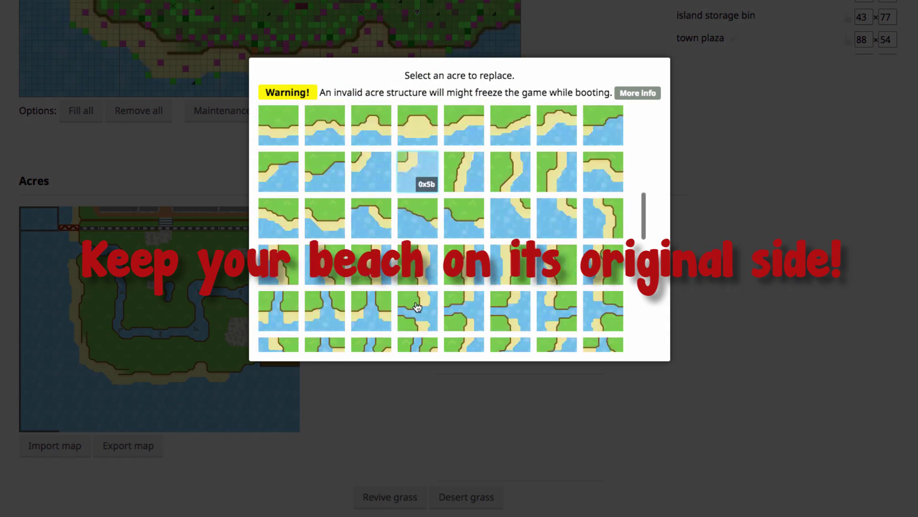
scroll(418, 307, down, 9)
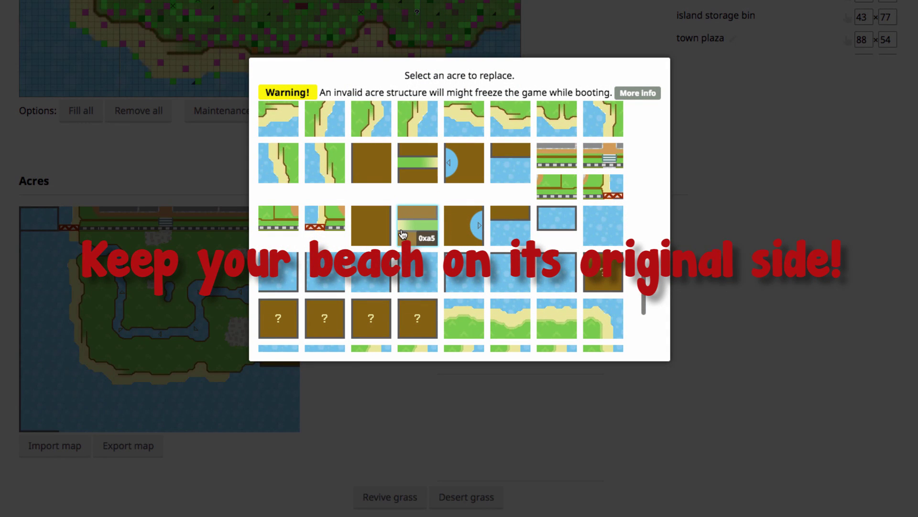
scroll(403, 233, down, 1)
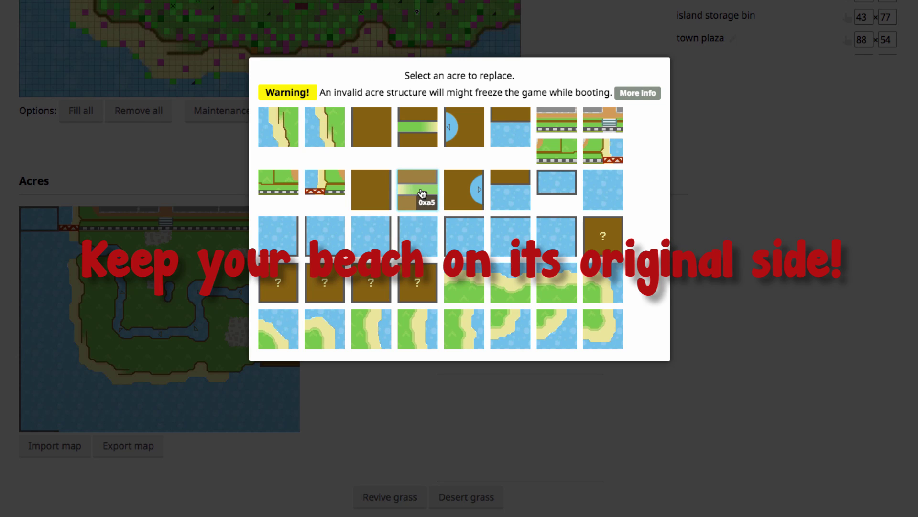
scroll(422, 193, up, 1)
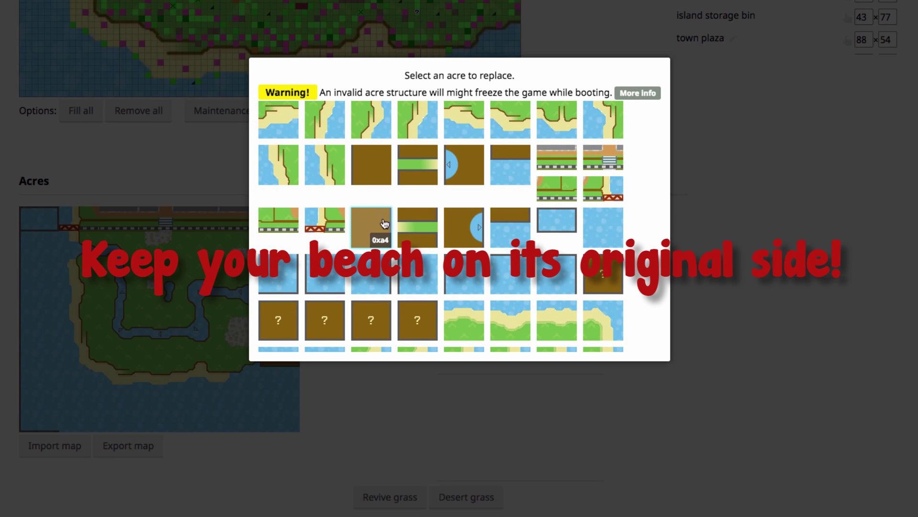
click(766, 191)
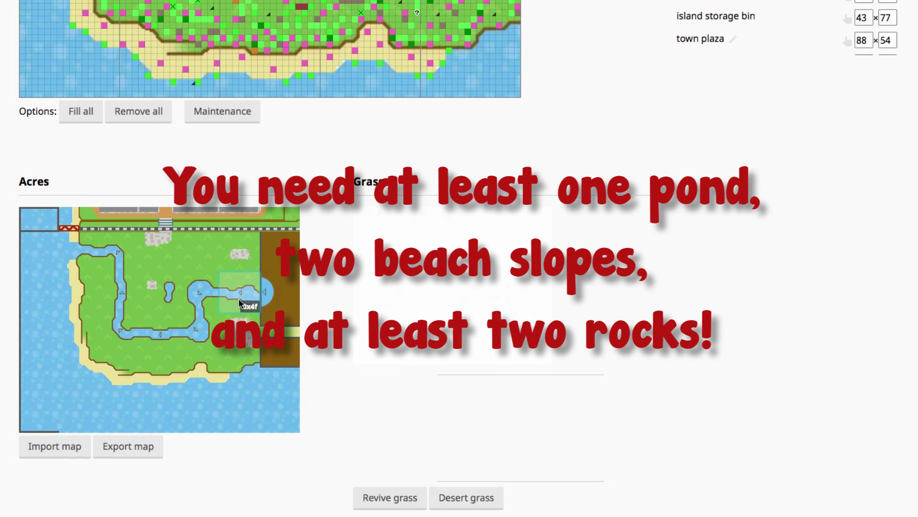
Compare the river bend on the town map and Acres map, browse replacements for the acre north of it, and review the building list.
scroll(239, 302, up, 2)
scroll(239, 301, up, 4)
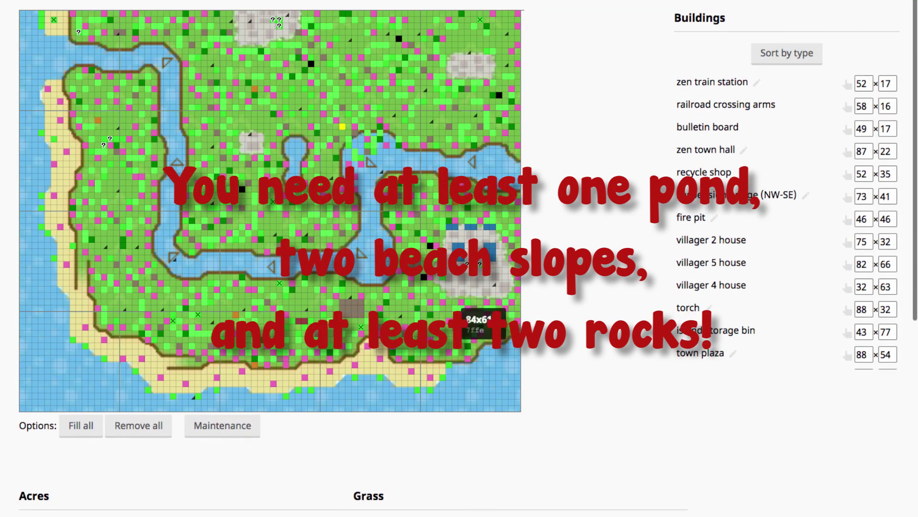
scroll(570, 378, down, 6)
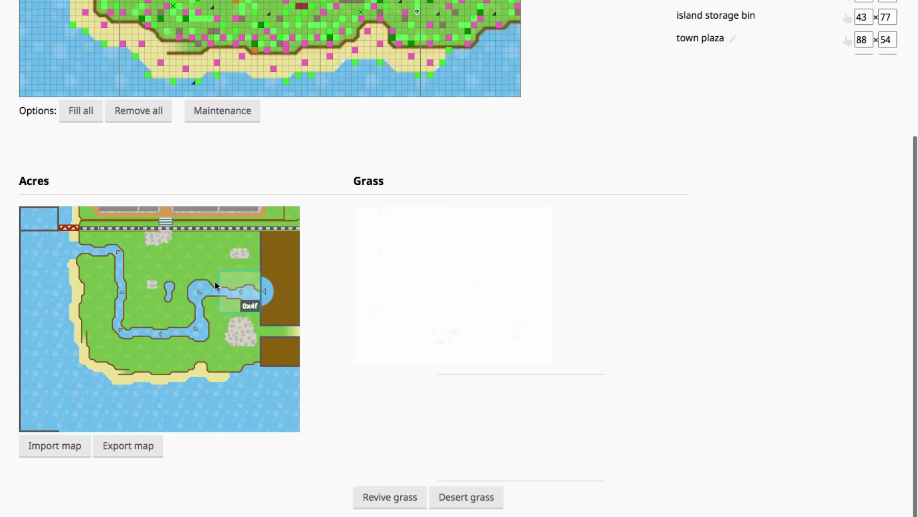
click(202, 260)
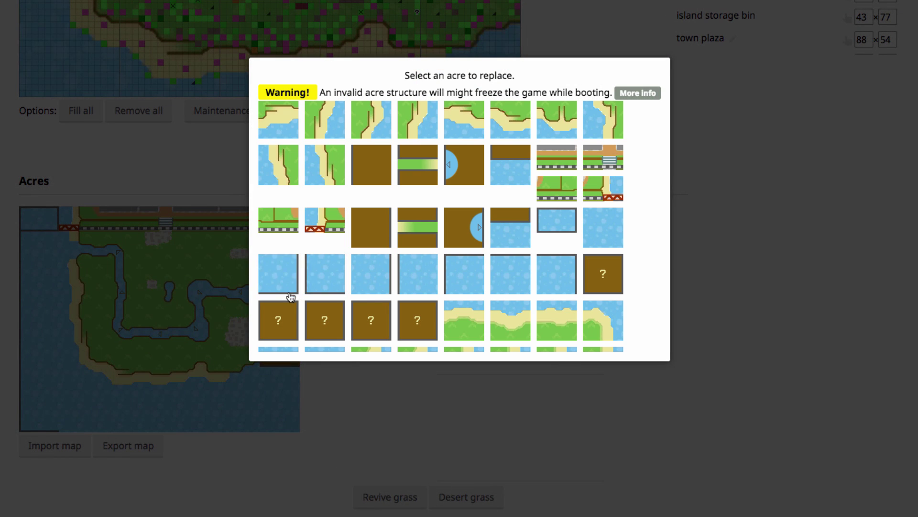
scroll(425, 144, down, 8)
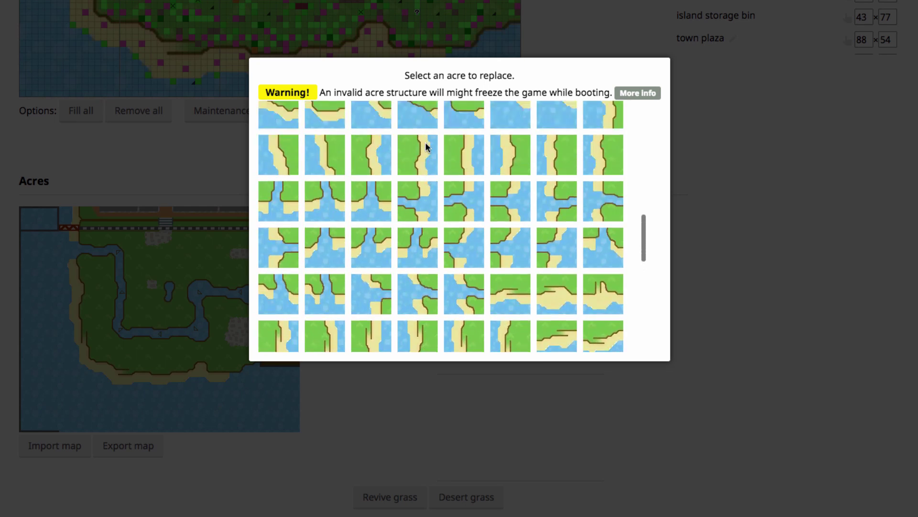
scroll(426, 146, up, 5)
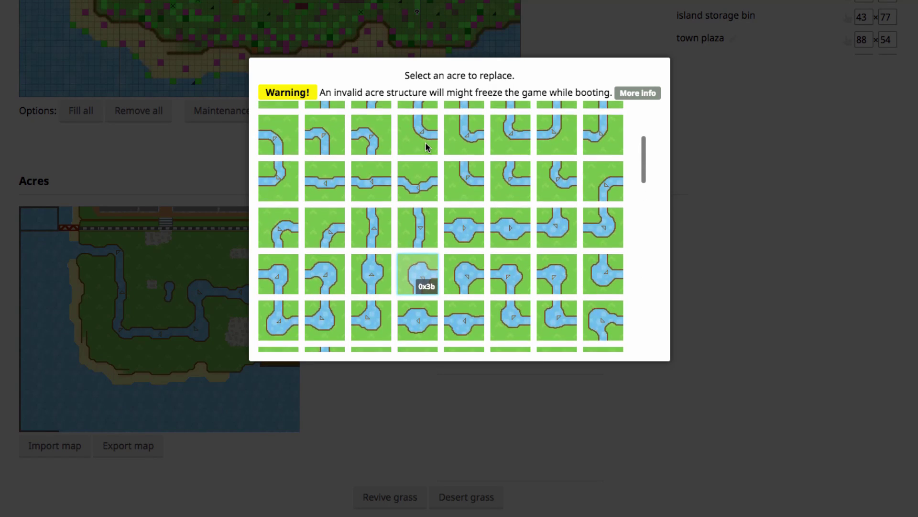
scroll(426, 143, up, 6)
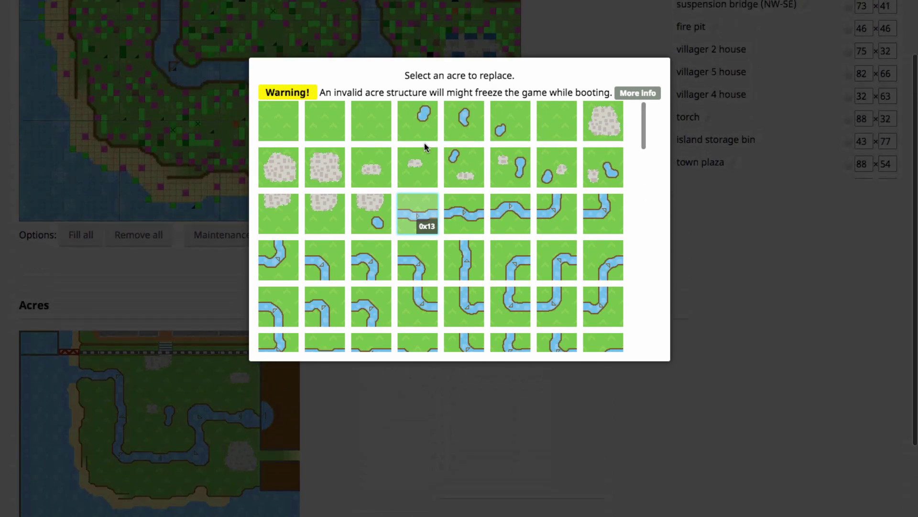
click(339, 431)
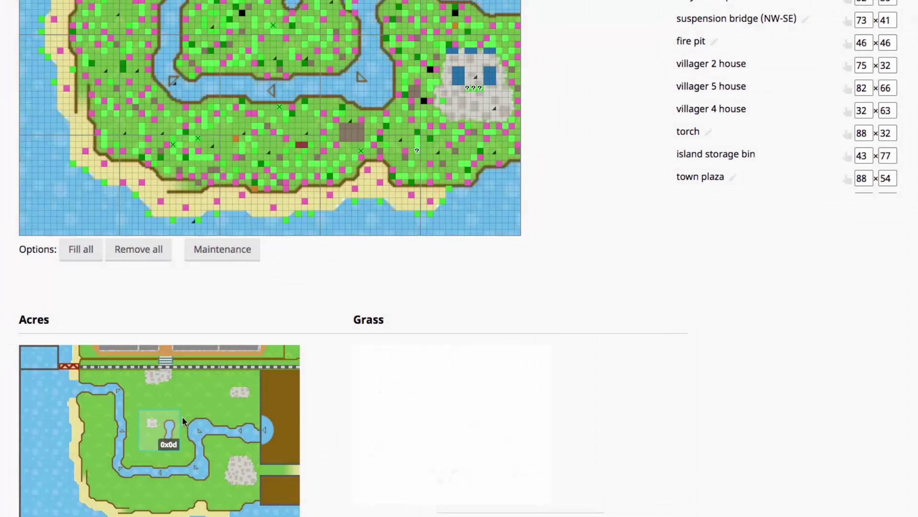
scroll(191, 418, down, 3)
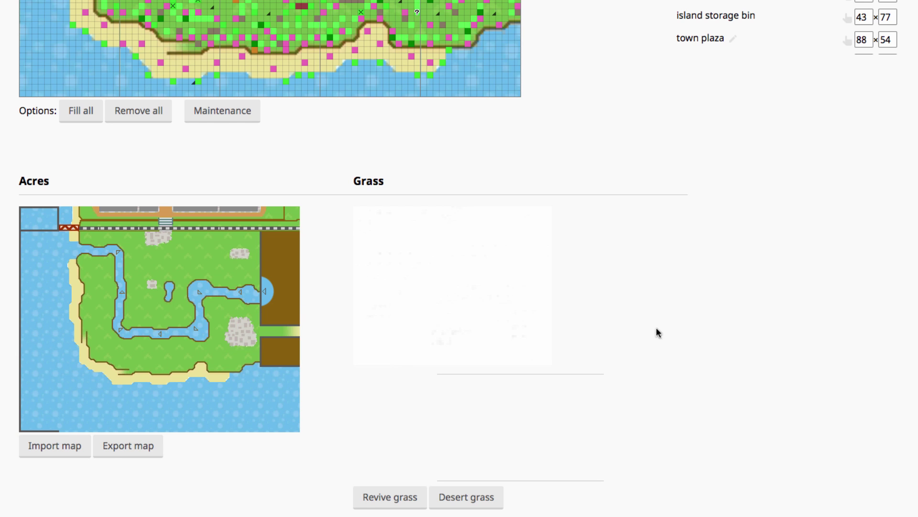
scroll(656, 332, up, 7)
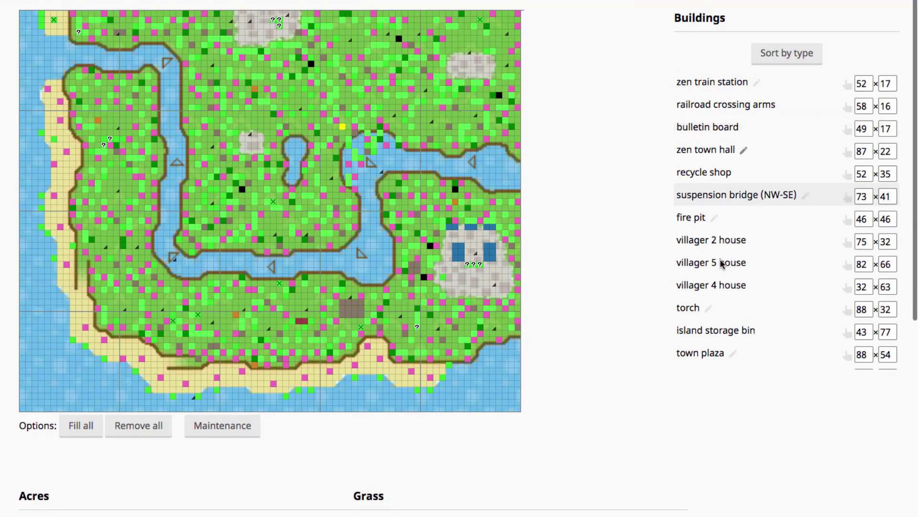
scroll(590, 286, down, 7)
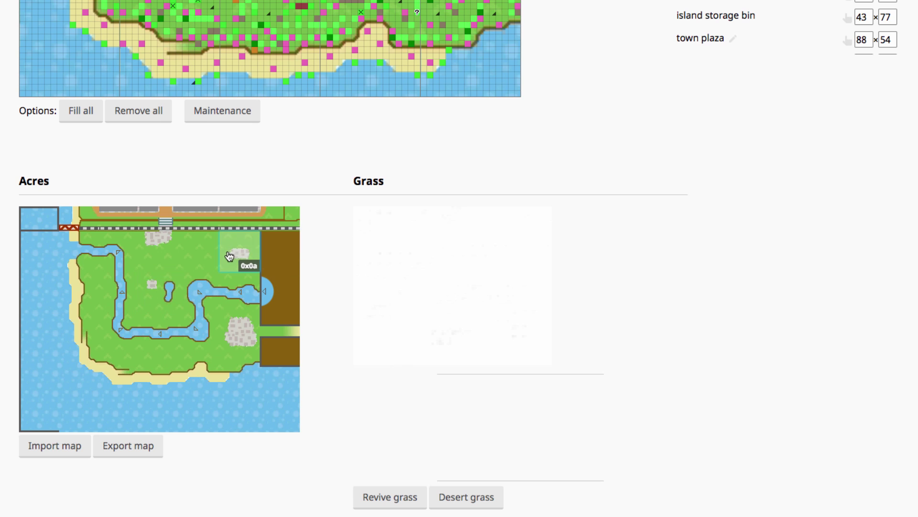
Browse the straight, bent and pond-shaped river acres offered as replacements, comparing their flow directions with the river on the Acres map.
click(104, 281)
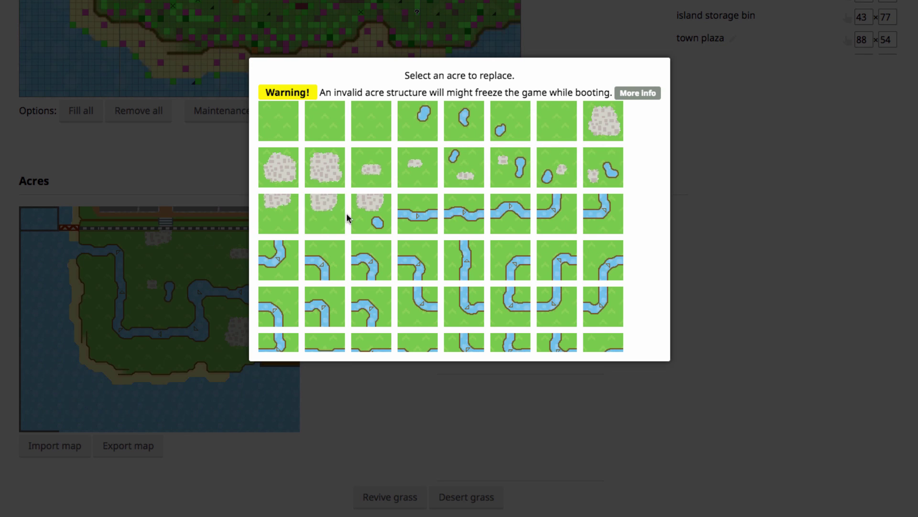
scroll(590, 219, down, 2)
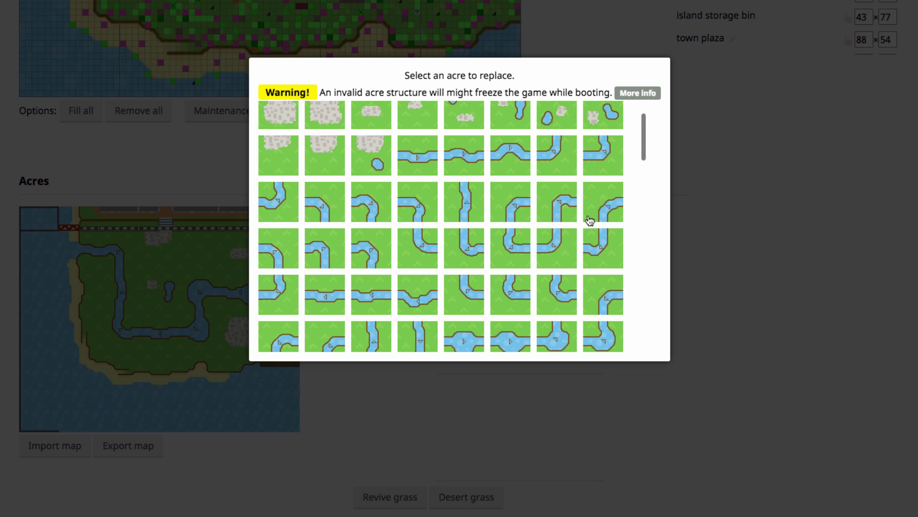
scroll(397, 265, down, 1)
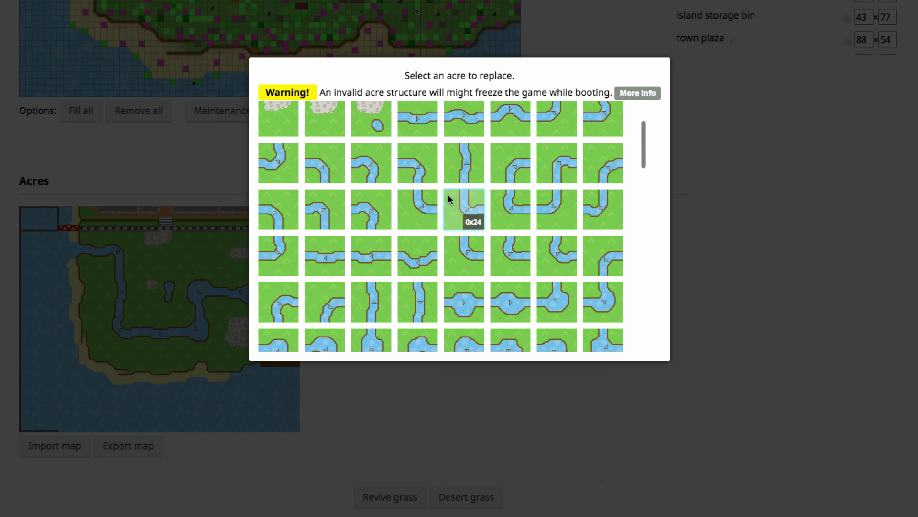
scroll(412, 239, down, 2)
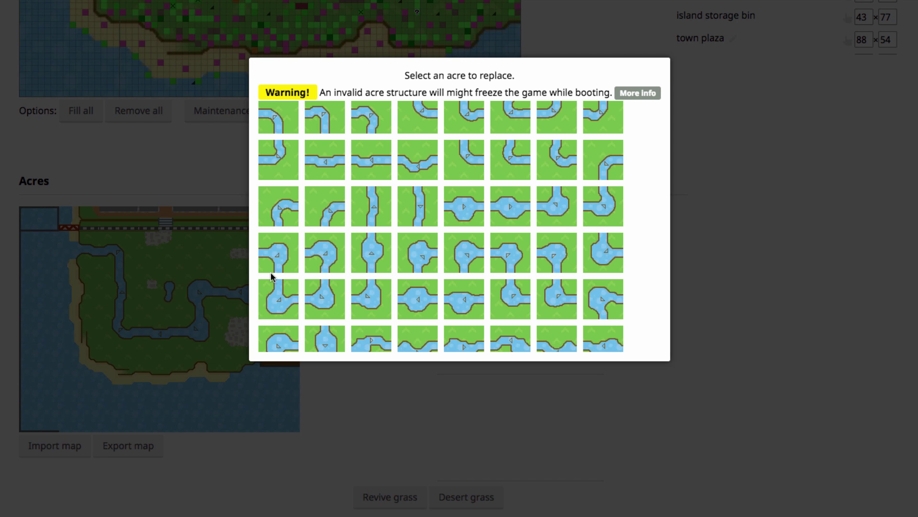
click(197, 326)
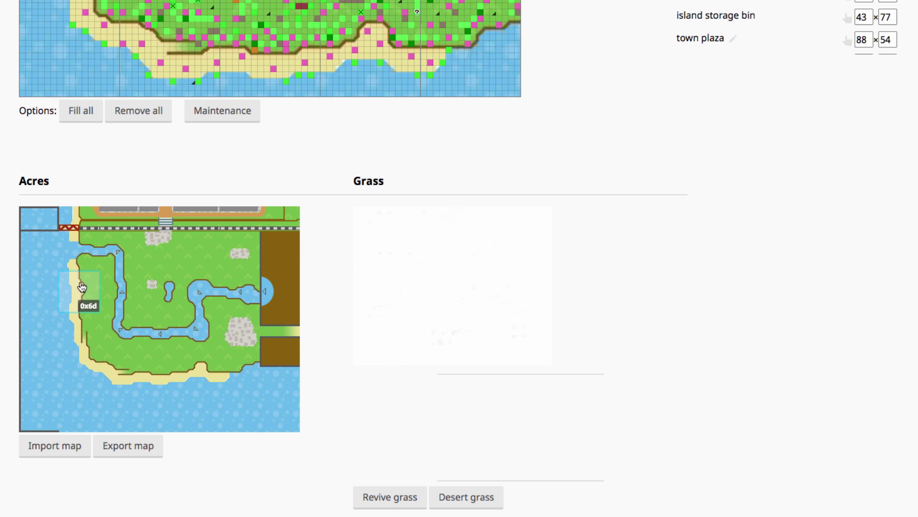
click(260, 321)
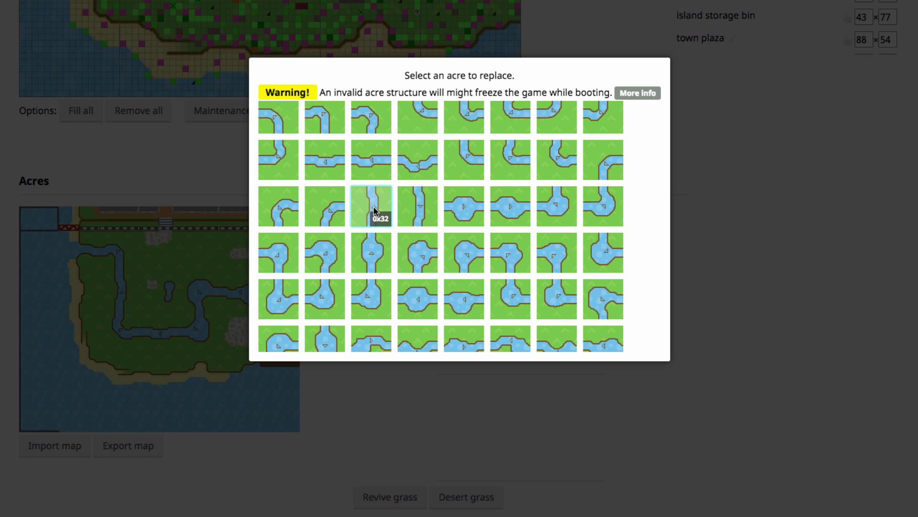
scroll(374, 210, up, 3)
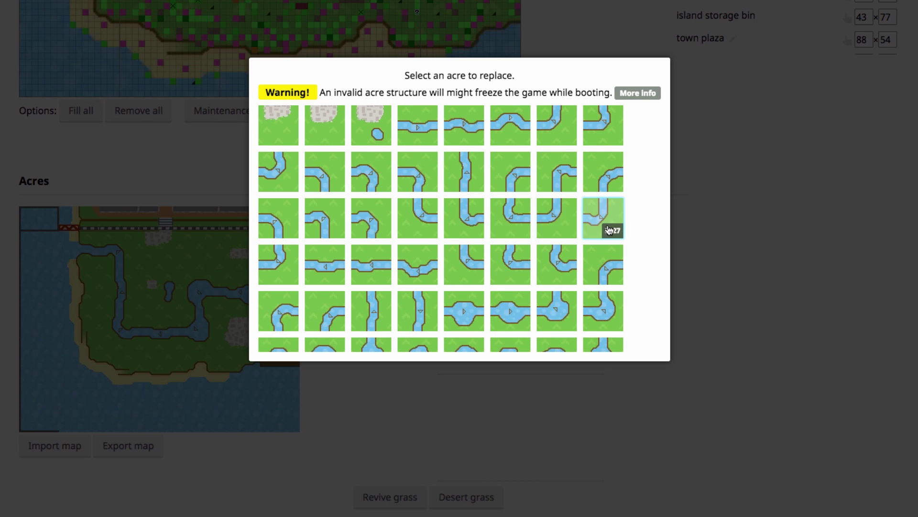
scroll(564, 232, down, 1)
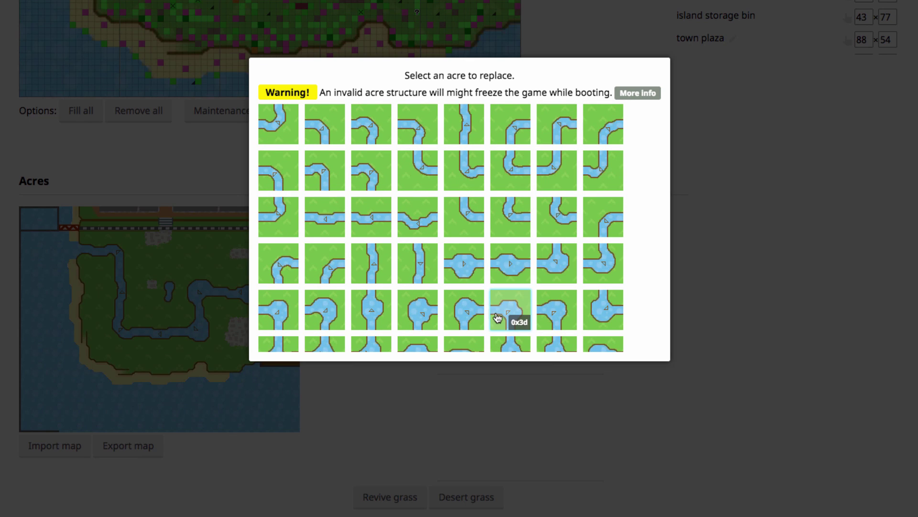
scroll(497, 316, down, 1)
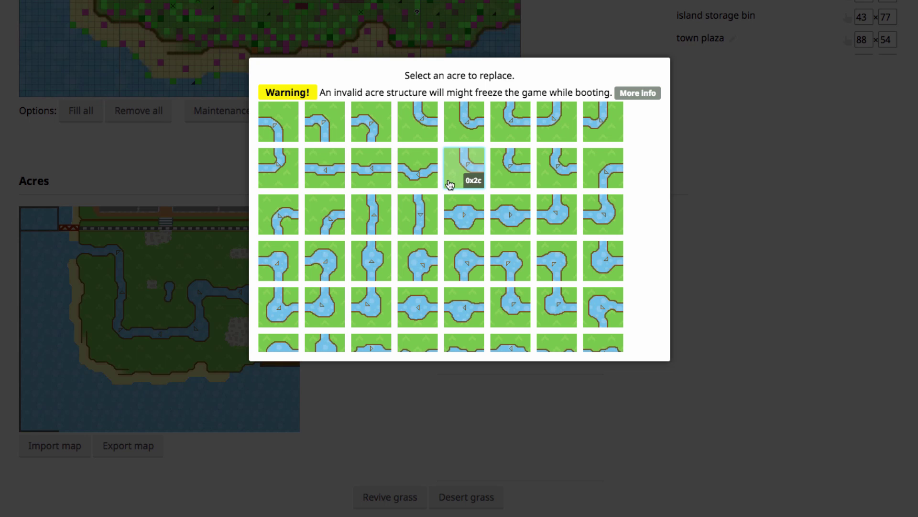
scroll(447, 201, down, 2)
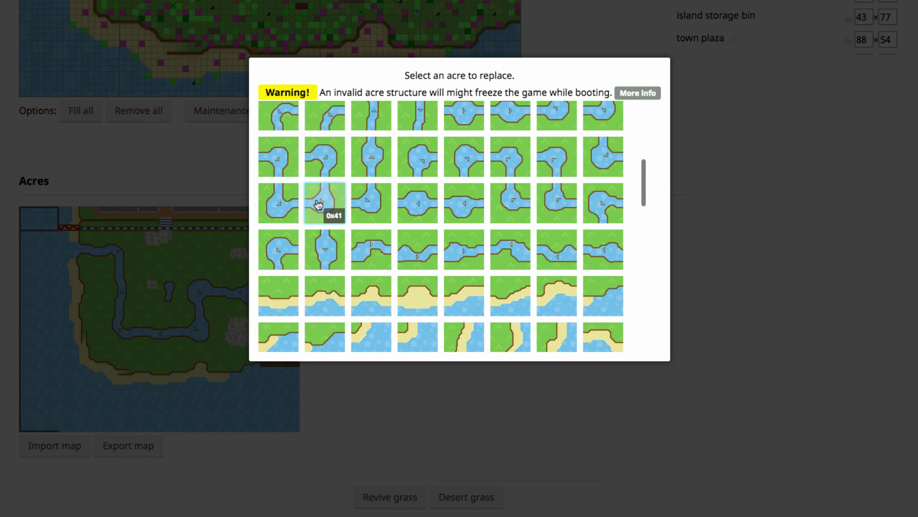
Examine the beach, river mouth, beach ramp, cliff border and ocean acres in the replacement list, comparing them with the town's coast and borders.
scroll(390, 220, down, 4)
scroll(391, 224, down, 1)
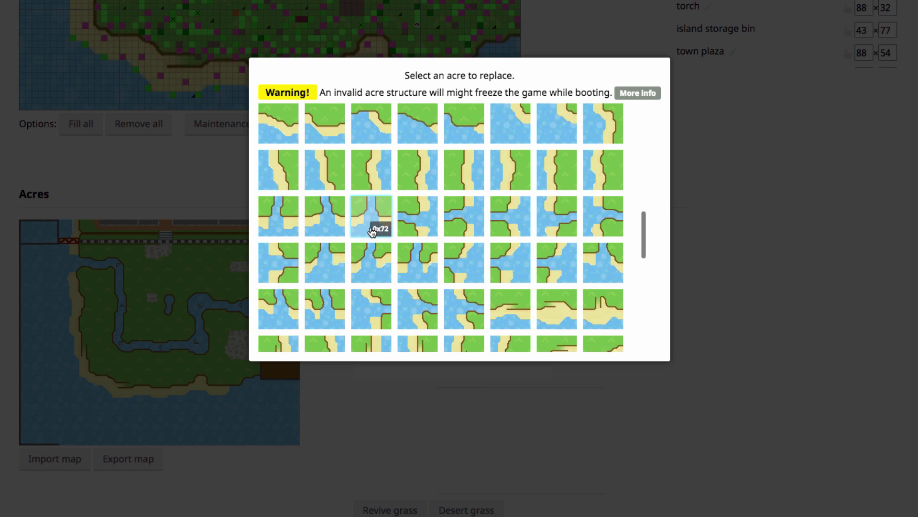
scroll(374, 226, down, 1)
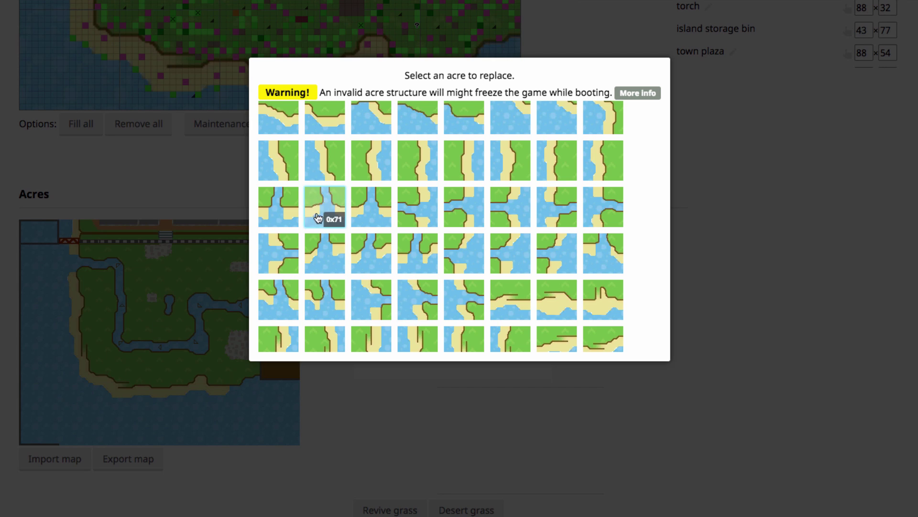
scroll(593, 311, down, 3)
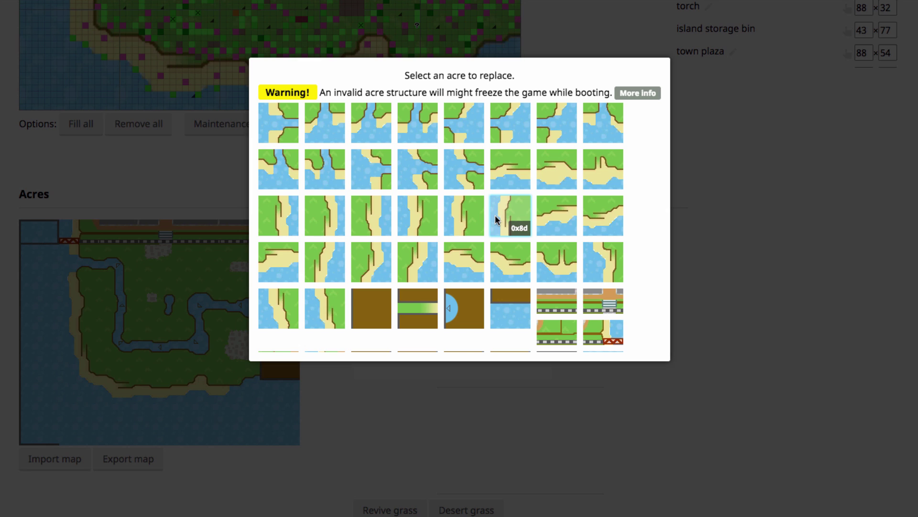
scroll(496, 219, down, 2)
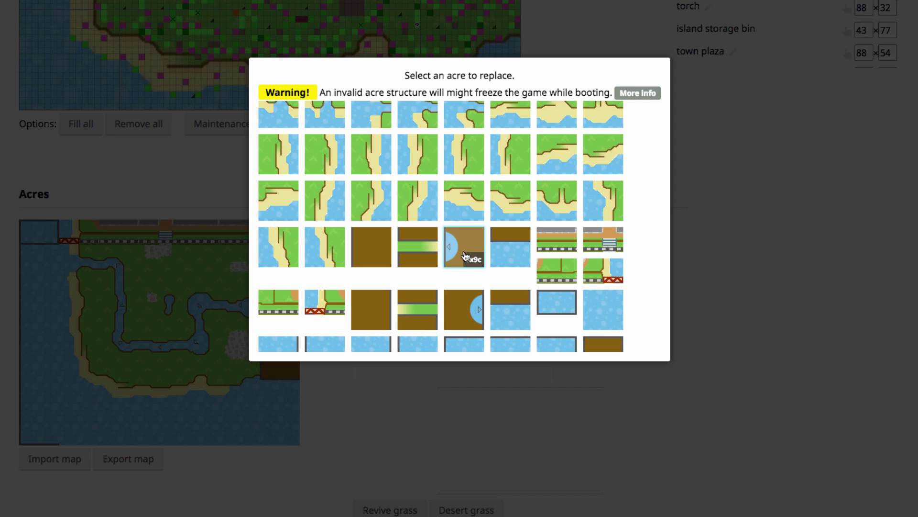
scroll(553, 263, down, 3)
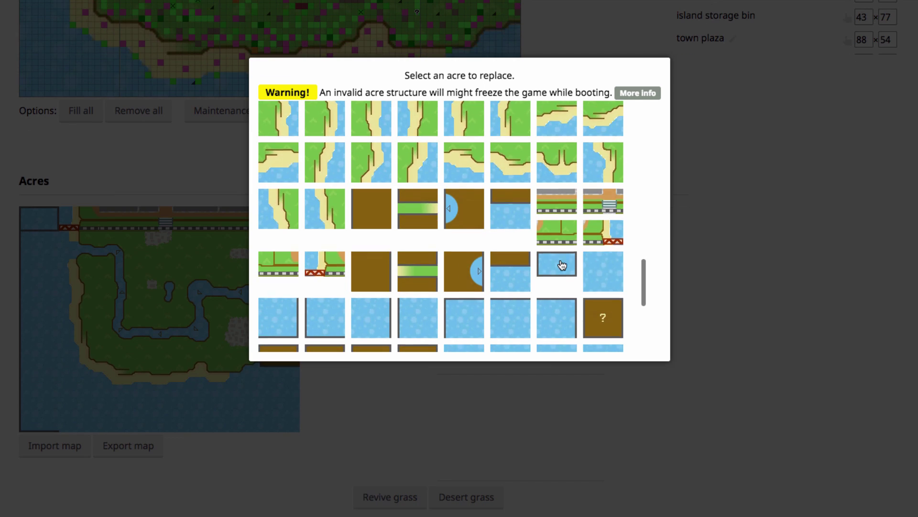
scroll(604, 284, down, 3)
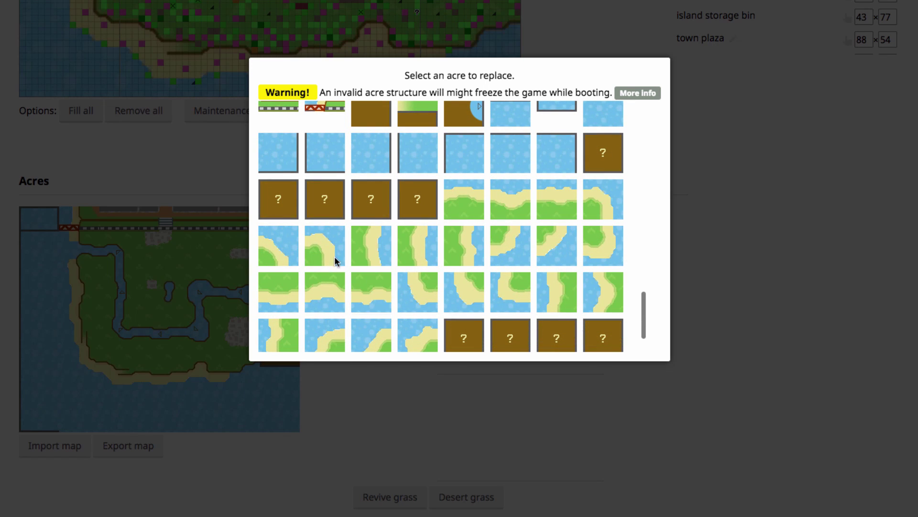
click(76, 211)
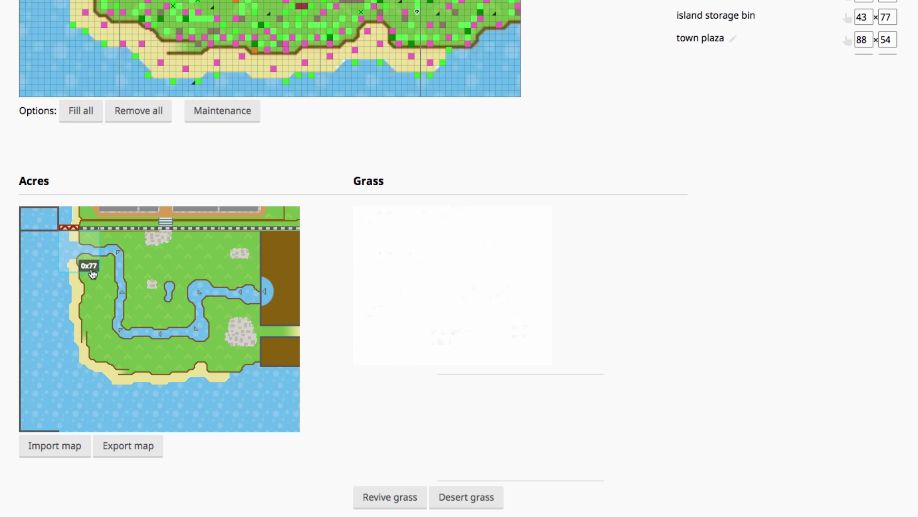
Review the island beach acres at the end of the replacement list and browse the options for an acre on the island map.
click(204, 236)
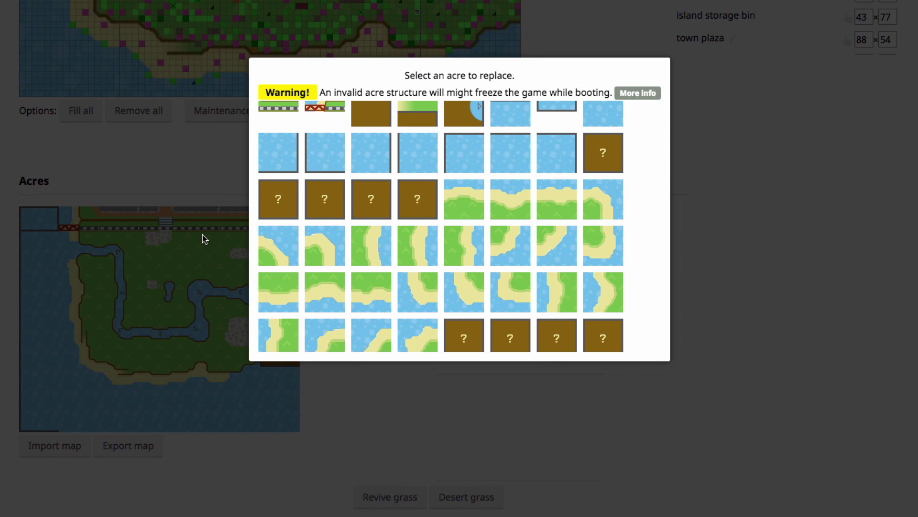
scroll(202, 235, down, 2)
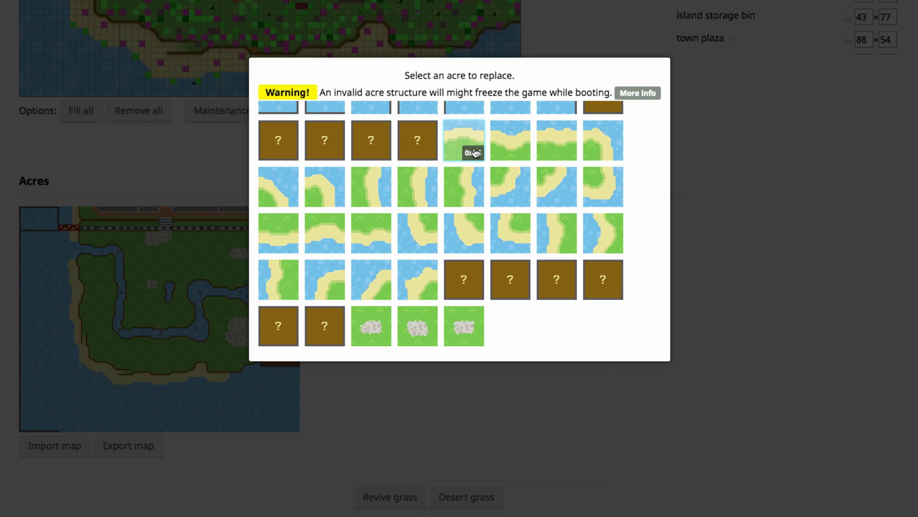
click(756, 242)
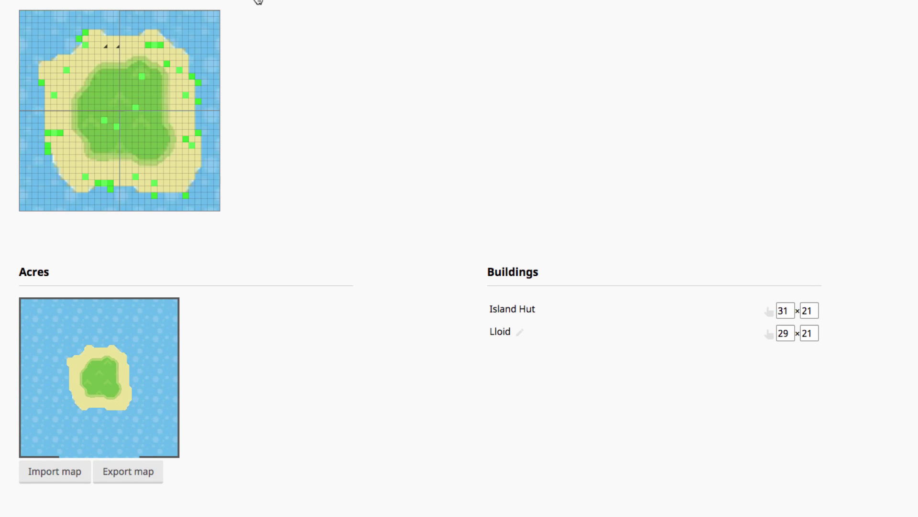
click(82, 372)
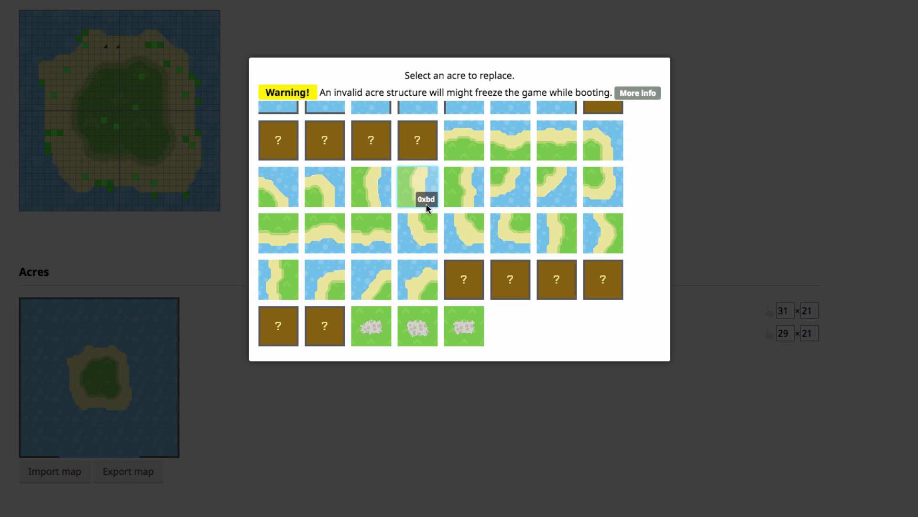
scroll(426, 203, down, 10)
scroll(426, 203, up, 5)
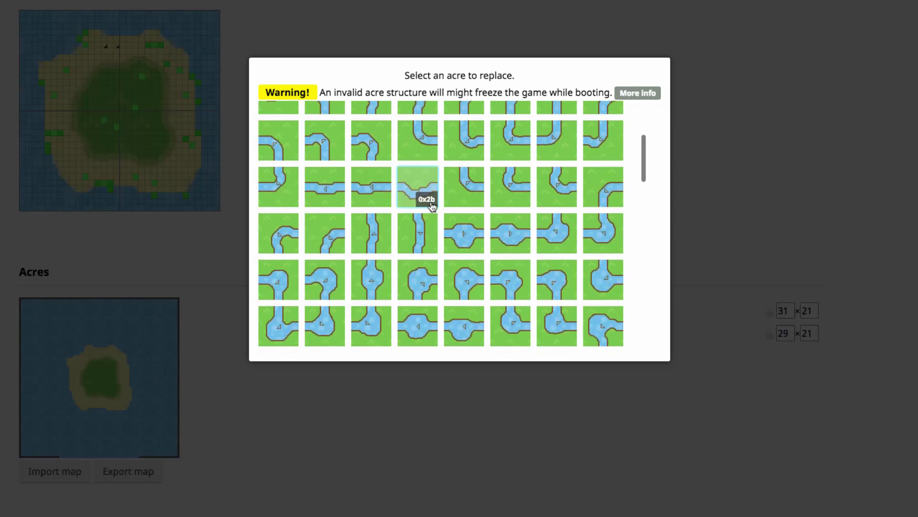
scroll(415, 235, down, 15)
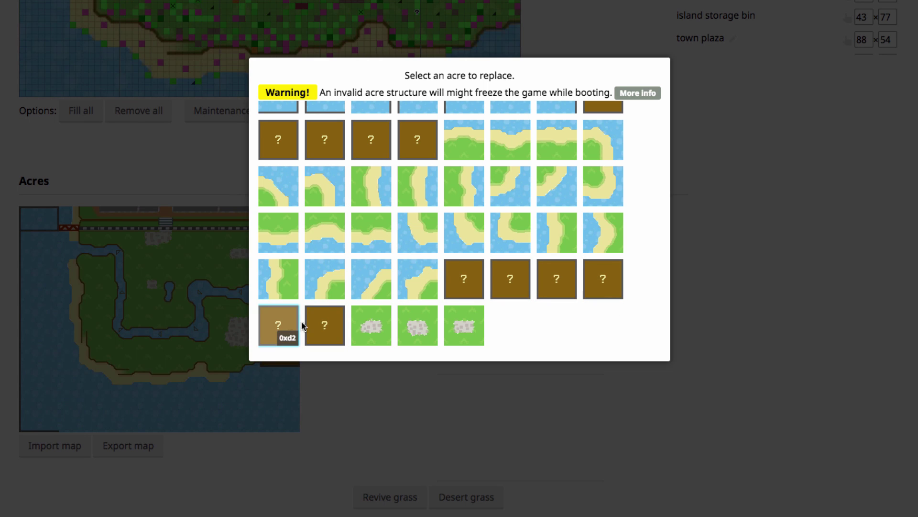
Inspect the unknown question-mark acres and browse the full replacement list for the straight river acre south of the town's pond.
scroll(317, 307, up, 2)
click(65, 461)
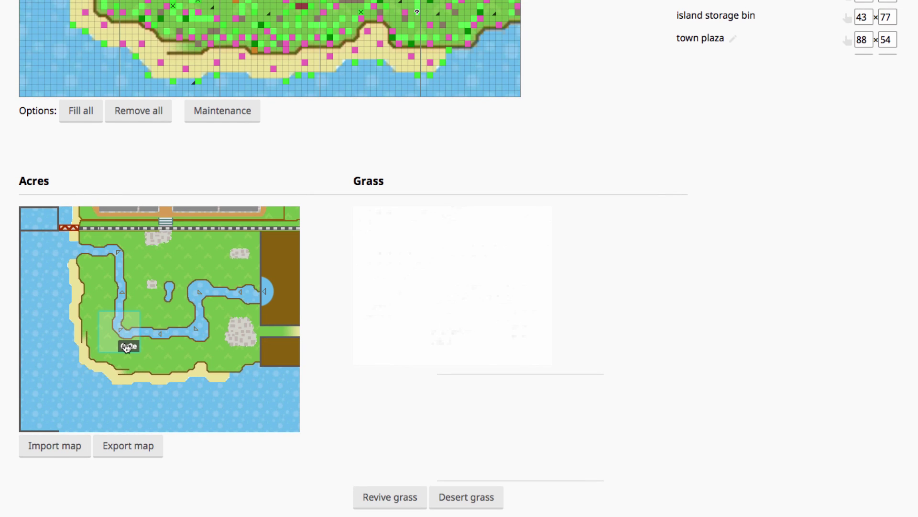
click(157, 331)
scroll(459, 283, down, 10)
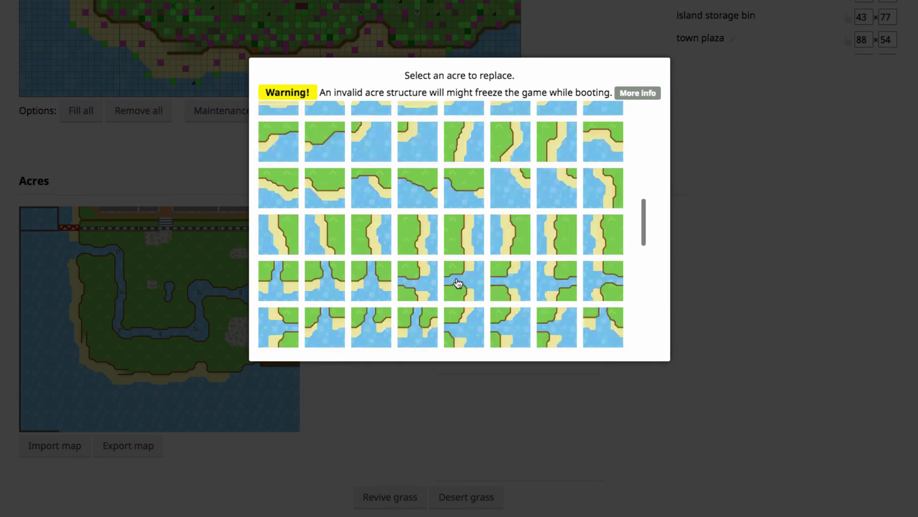
scroll(458, 283, up, 8)
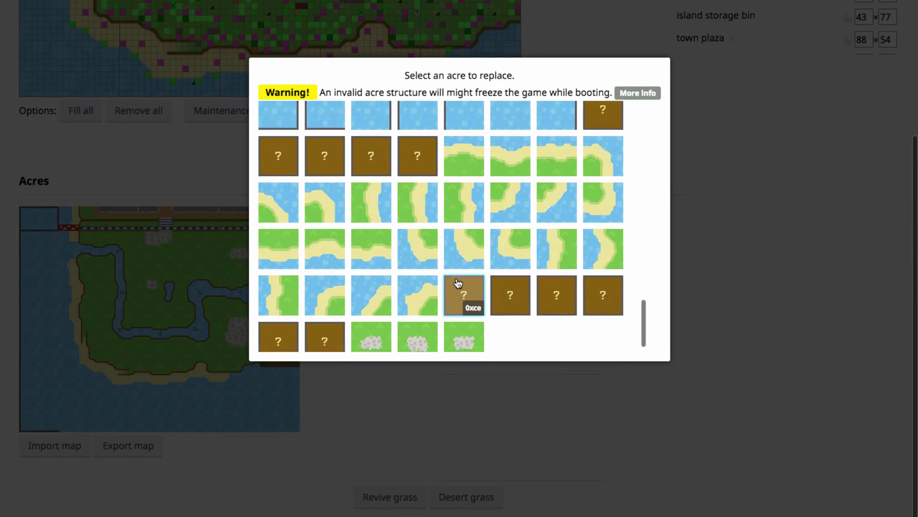
scroll(456, 282, up, 7)
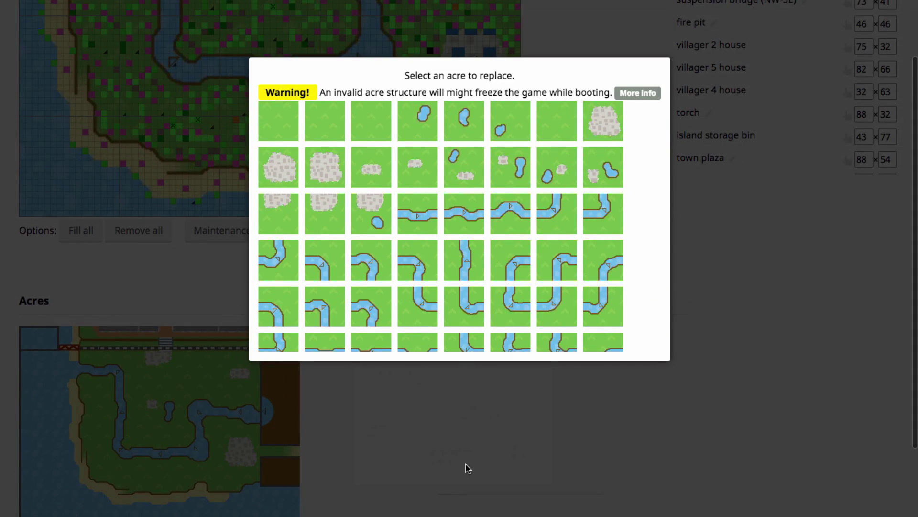
click(467, 468)
scroll(442, 457, down, 3)
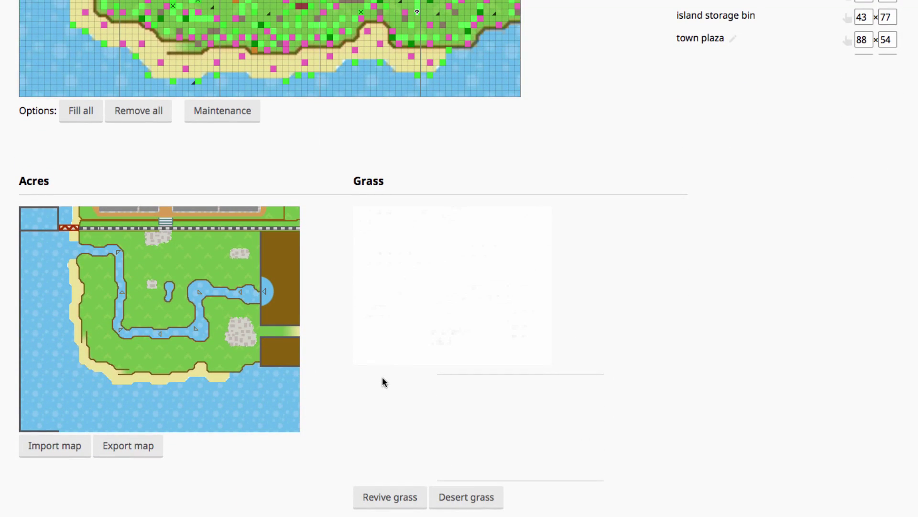